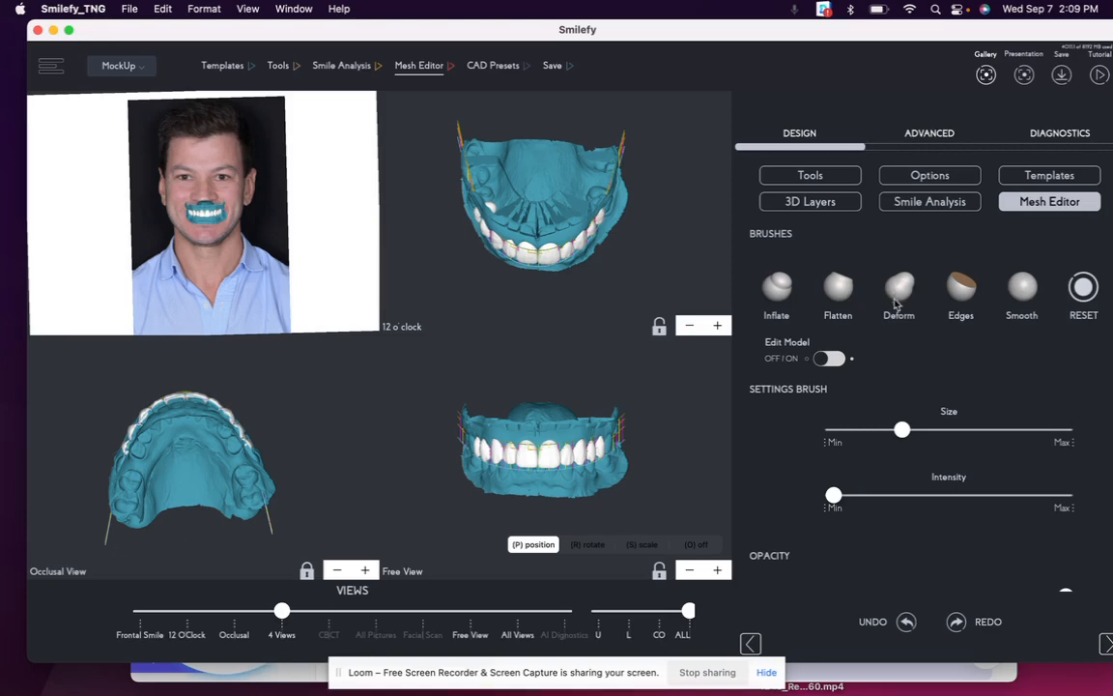
Step: Load the meshed IOScan maxilla and Maxilla Design into the Mesh Editor using the Deform brush
click(897, 292)
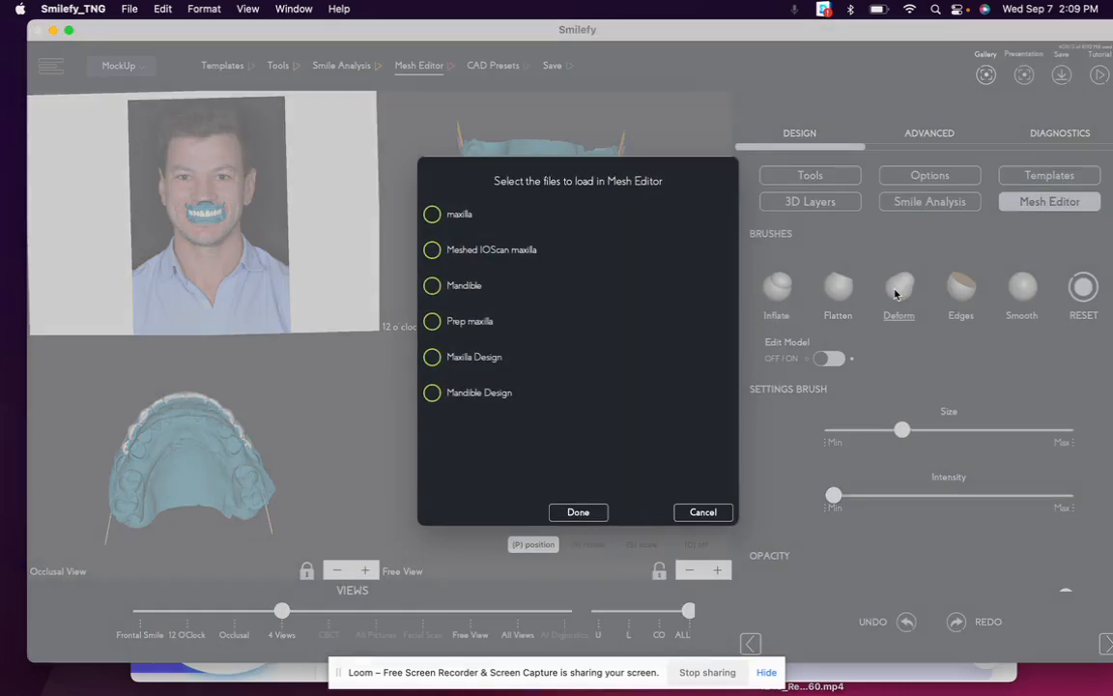
click(432, 216)
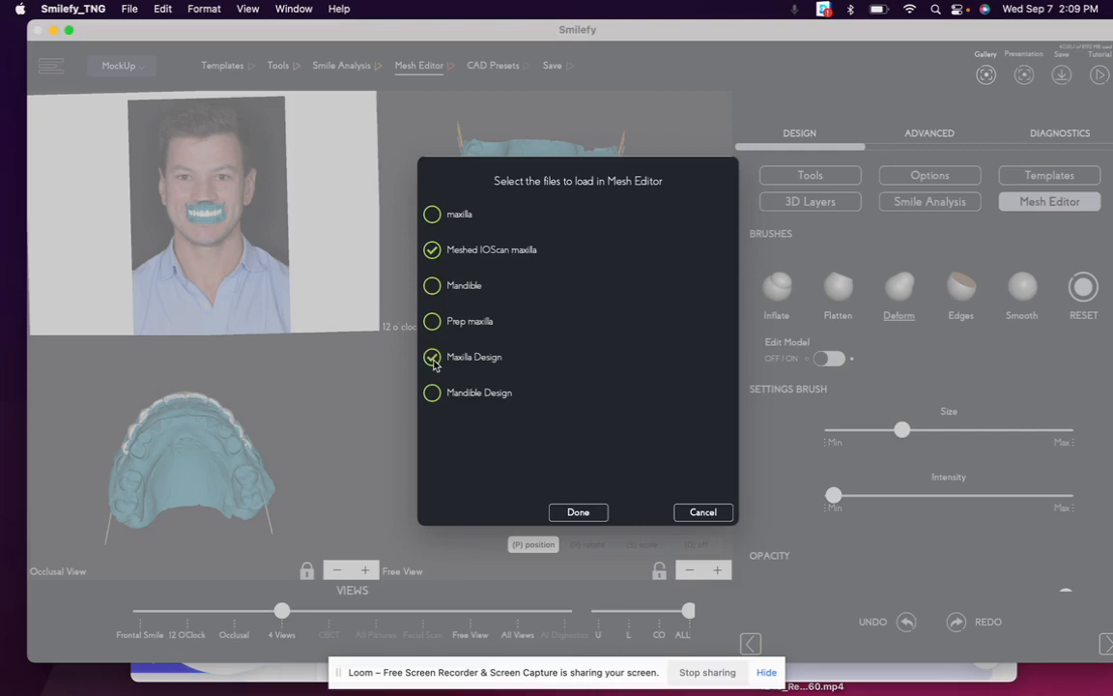
click(432, 393)
click(577, 513)
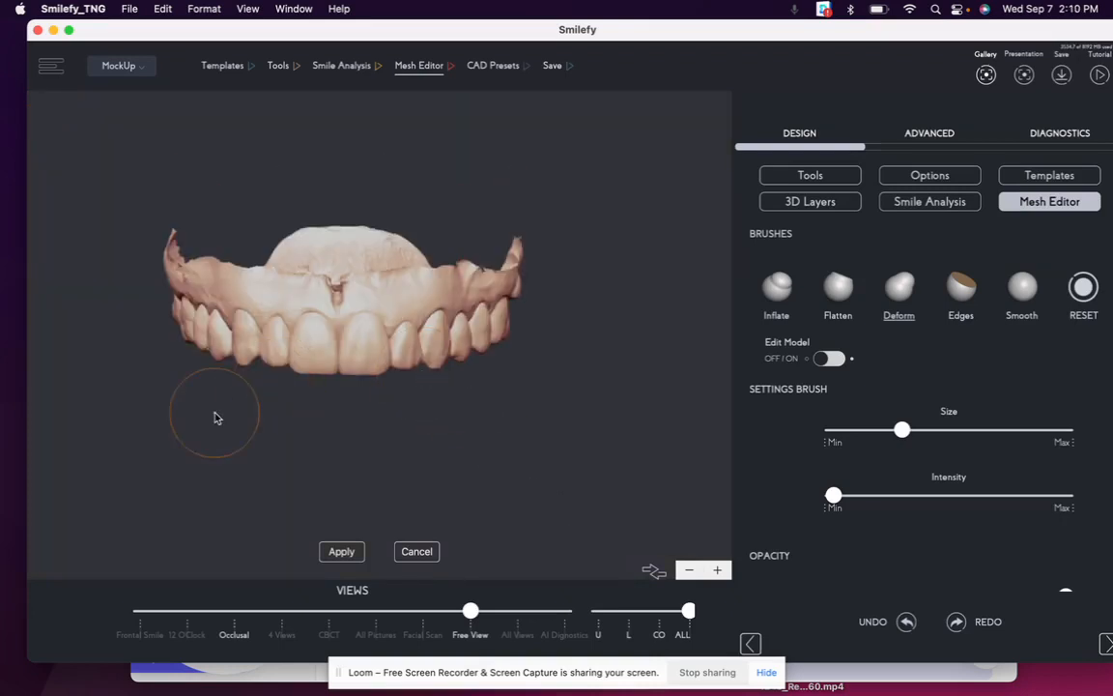
Step: Increase the brush size and deform the palatal side of the canine so it covers the scan beneath
drag(217, 417, 392, 430)
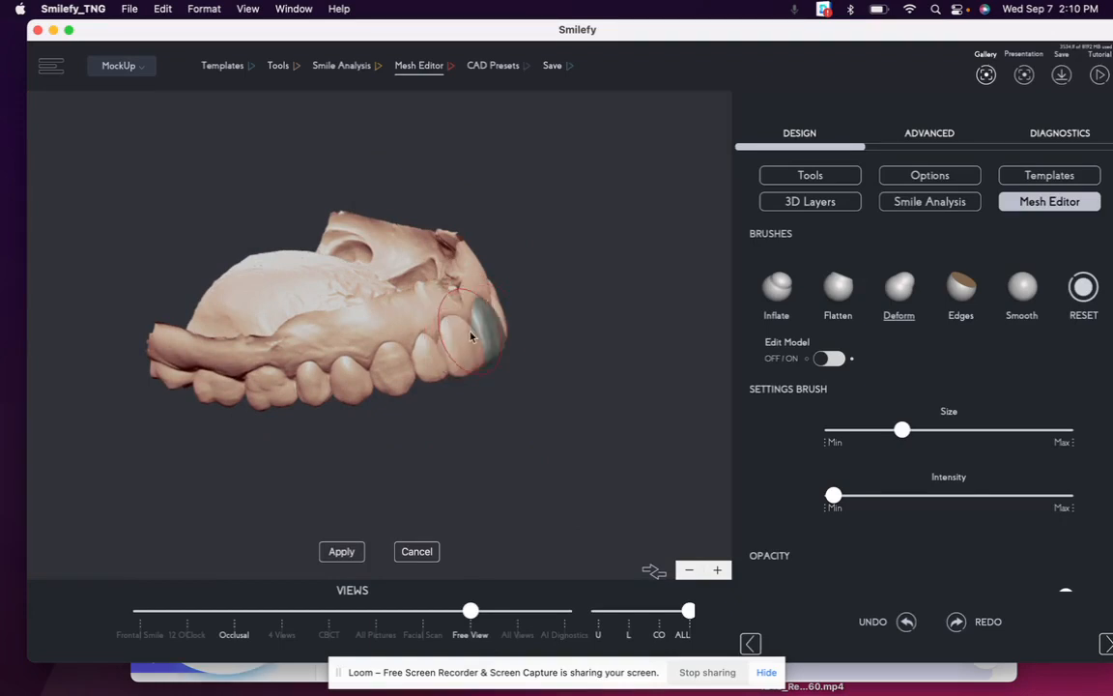
scroll(454, 362, up, 5)
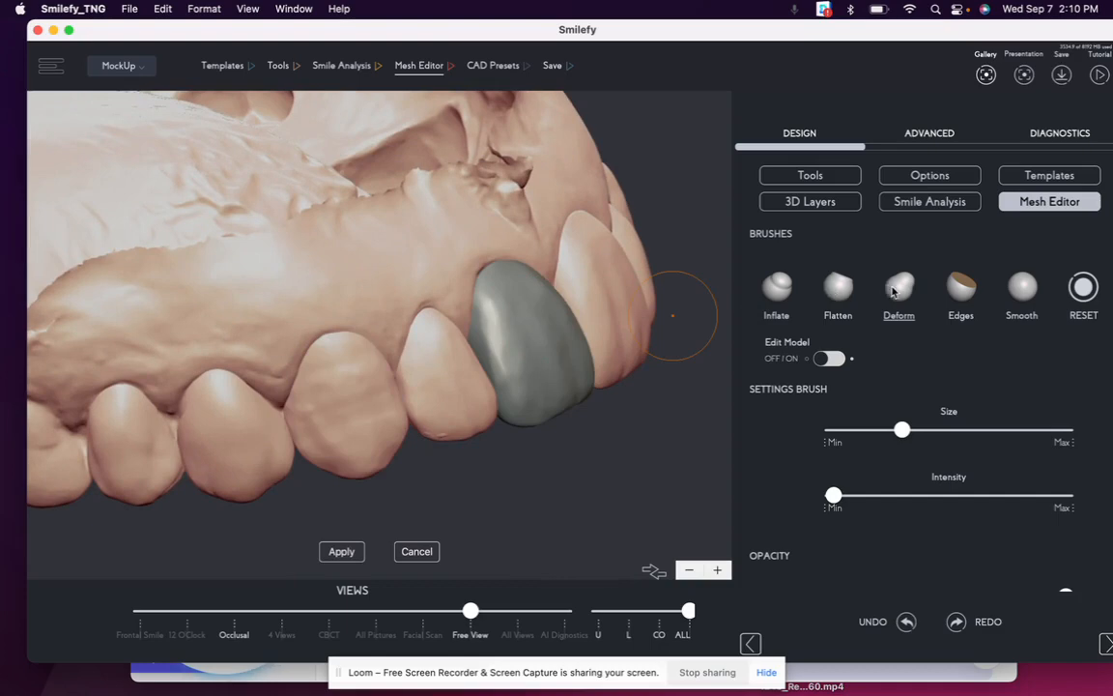
mouse_move(905, 431)
mouse_down()
mouse_move(971, 431)
mouse_move(980, 421)
mouse_move(914, 420)
mouse_move(993, 430)
mouse_move(899, 429)
mouse_move(1002, 429)
mouse_up()
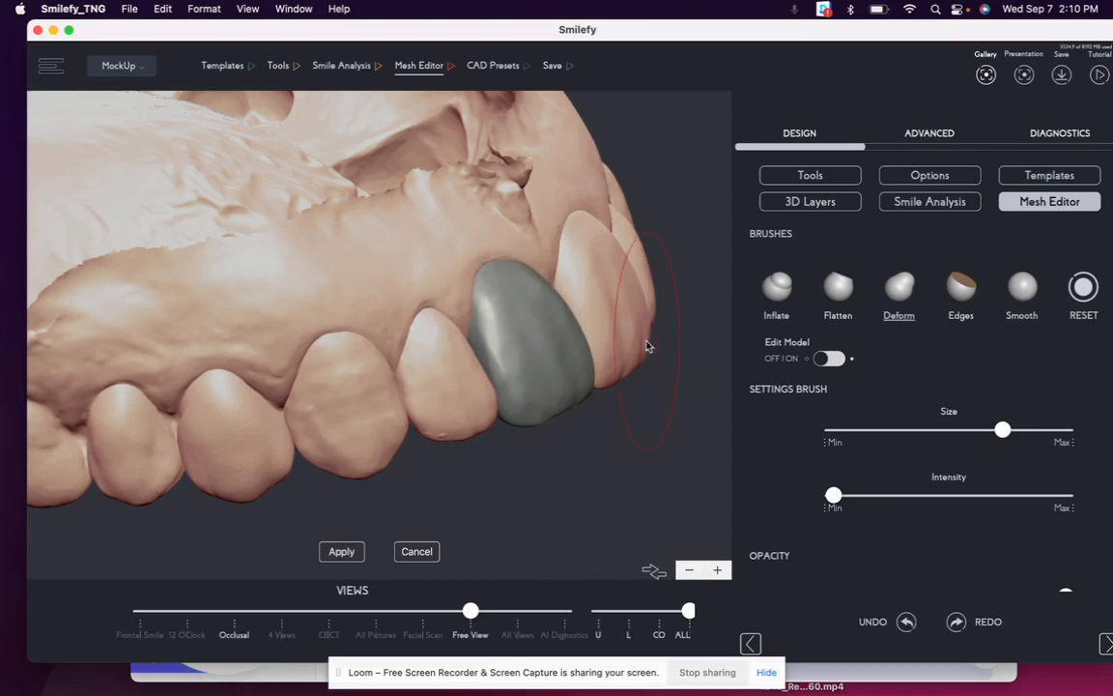
drag(448, 480, 374, 268)
drag(354, 357, 319, 384)
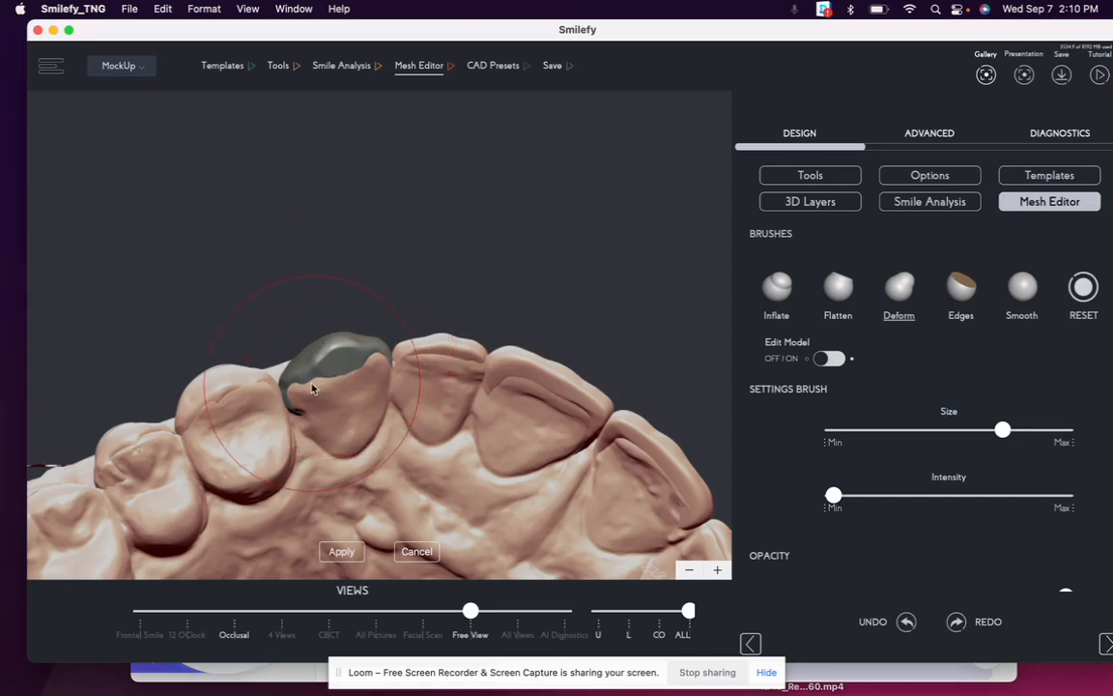
mouse_move(145, 425)
mouse_down()
mouse_move(181, 368)
mouse_move(267, 410)
mouse_up()
Step: Deform the second premolar's cusp toward the palate to cover the scanned cusp
scroll(267, 410, down, 5)
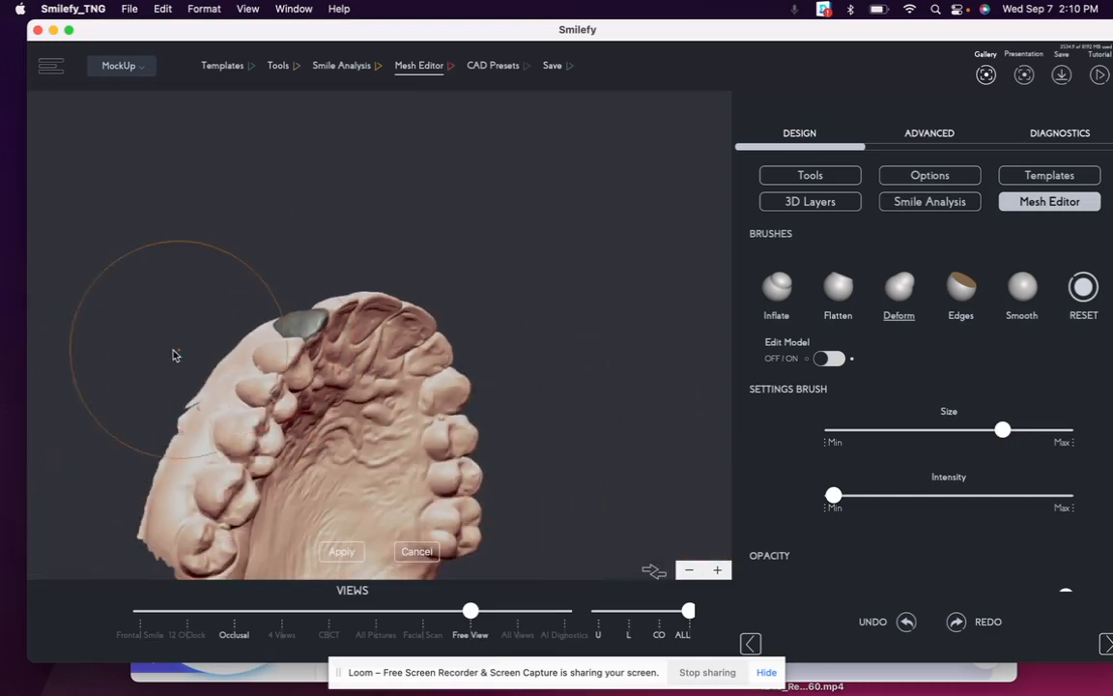
drag(179, 355, 258, 377)
scroll(258, 377, up, 5)
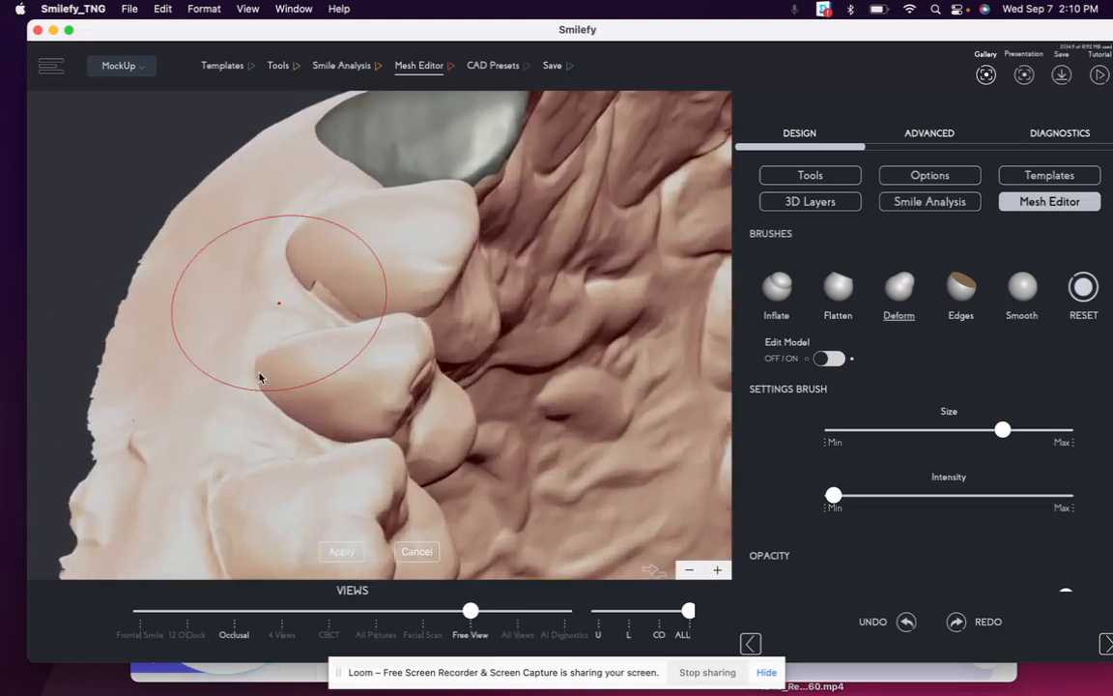
drag(410, 331, 415, 335)
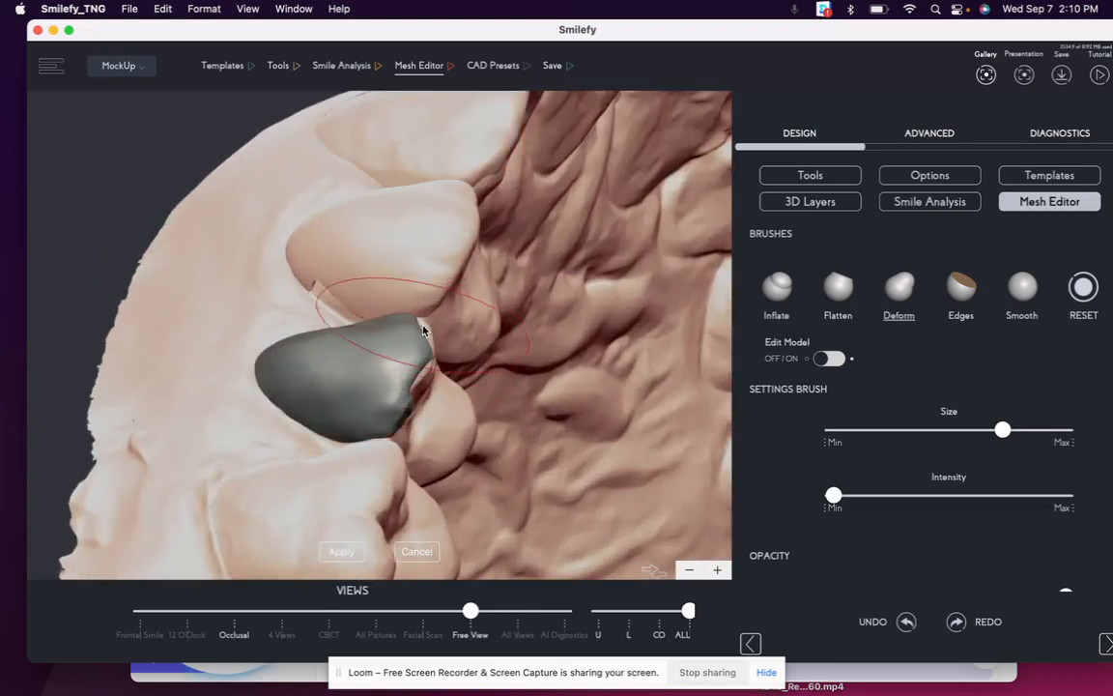
drag(415, 328, 479, 338)
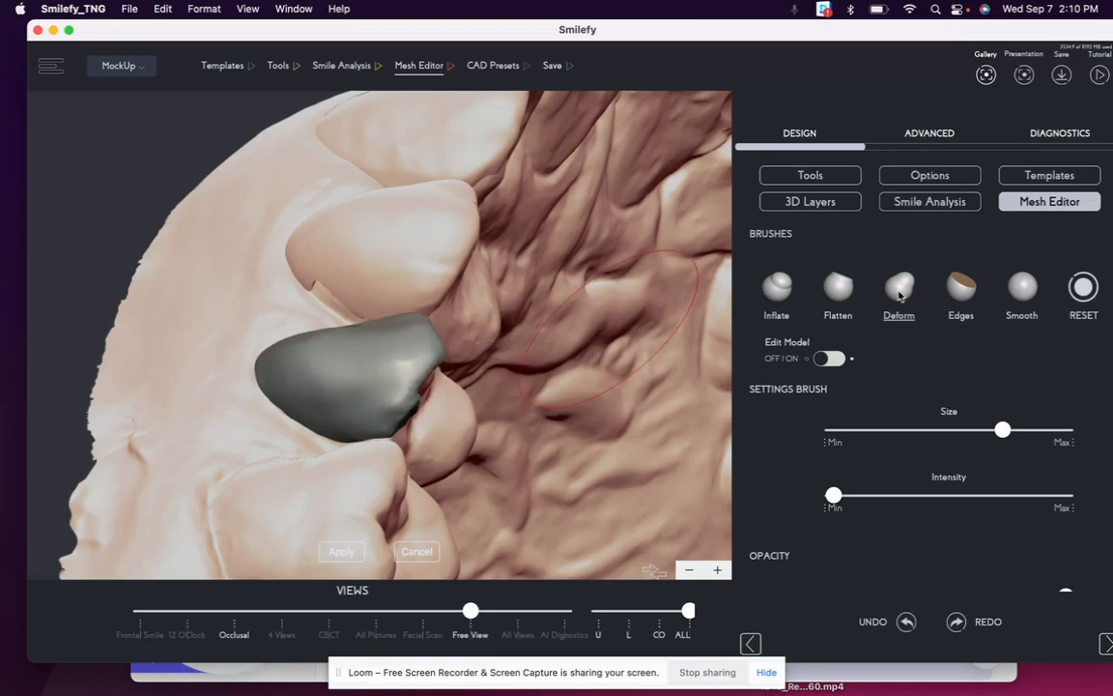
Step: Inflate the first premolar's gum-side edge facing the second premolar
click(783, 305)
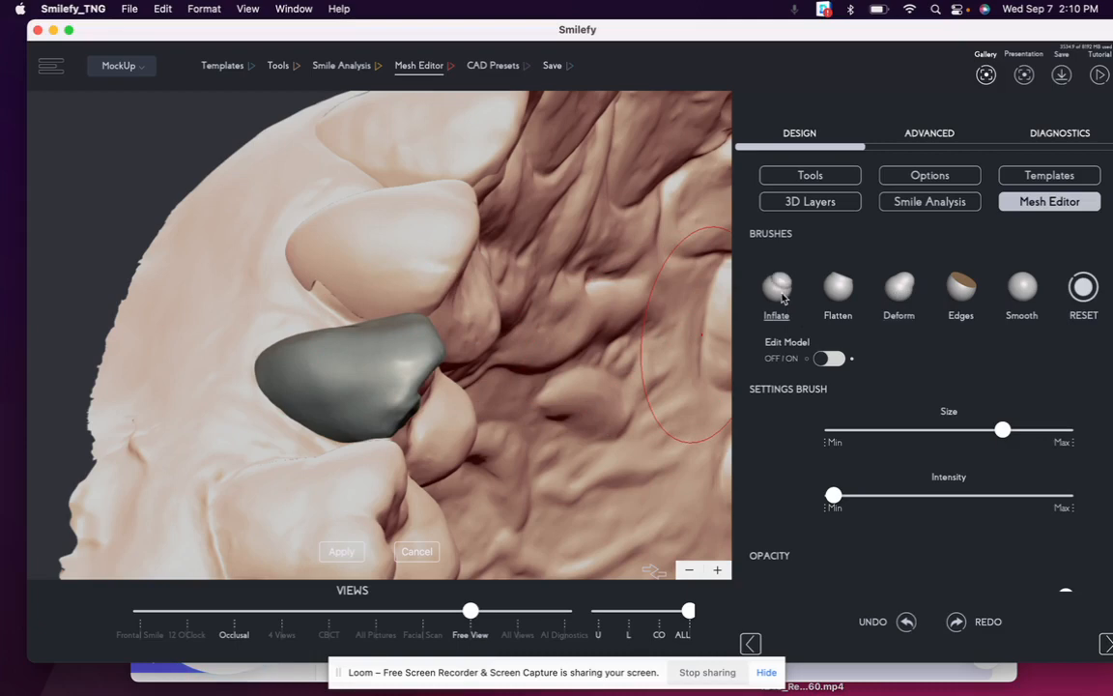
click(312, 280)
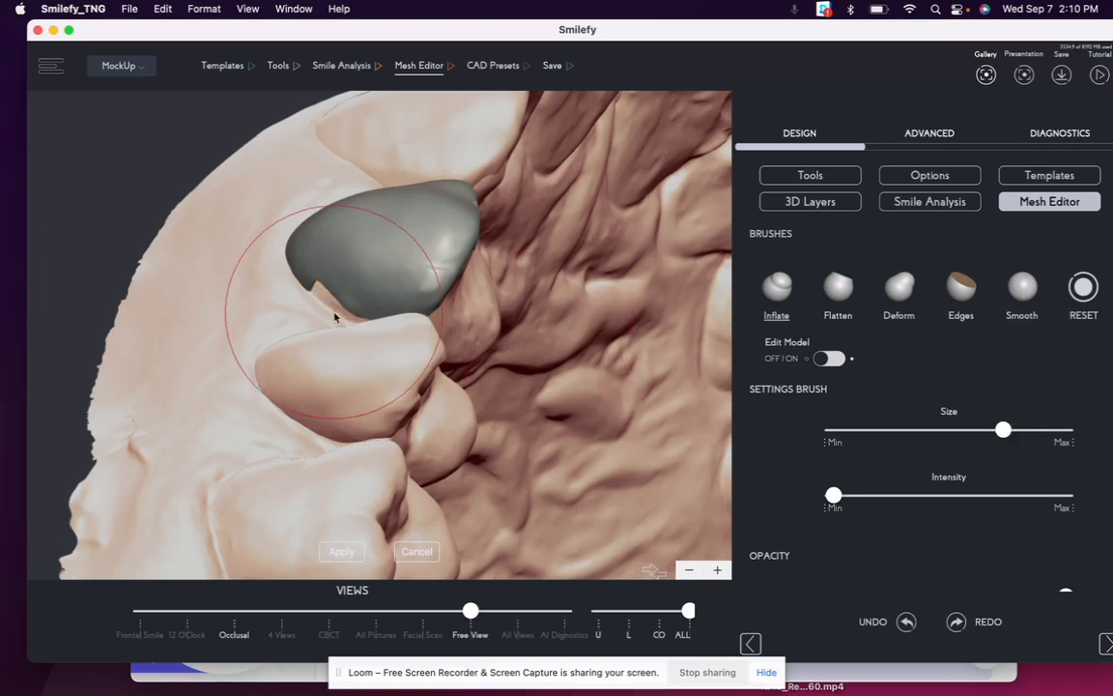
click(310, 280)
mouse_move(331, 304)
mouse_down()
mouse_move(290, 261)
mouse_move(351, 302)
mouse_move(302, 287)
mouse_up()
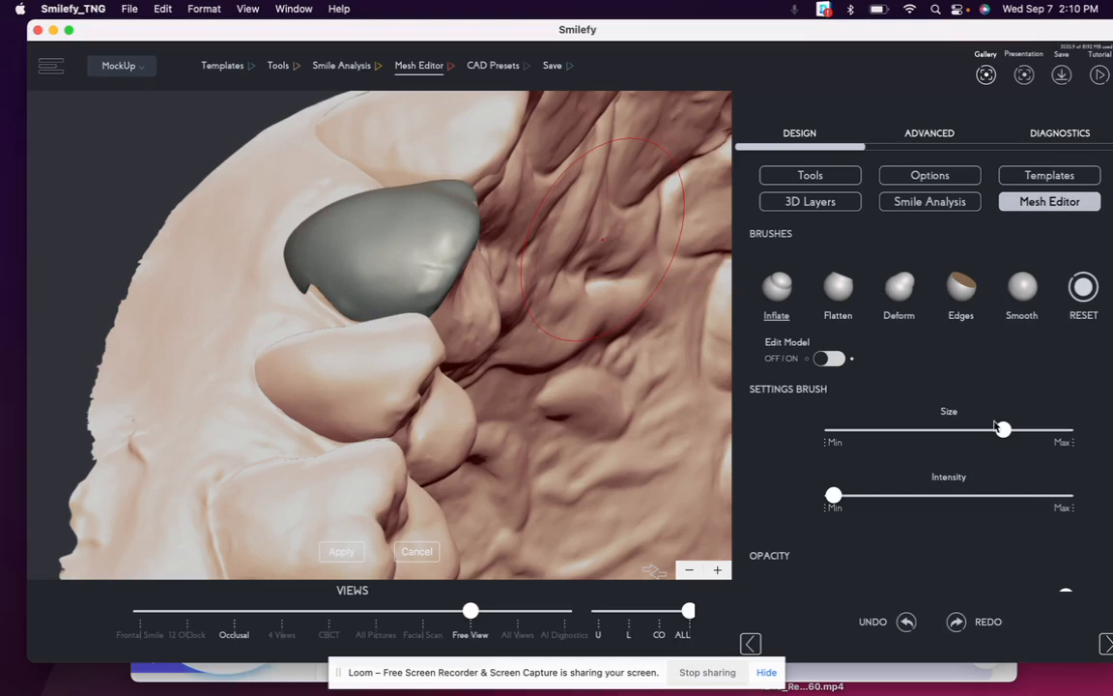
Step: Enlarge the brush slightly and deform the first premolar's body toward the palate
mouse_move(1003, 435)
mouse_down()
mouse_move(923, 430)
mouse_move(1011, 430)
mouse_up()
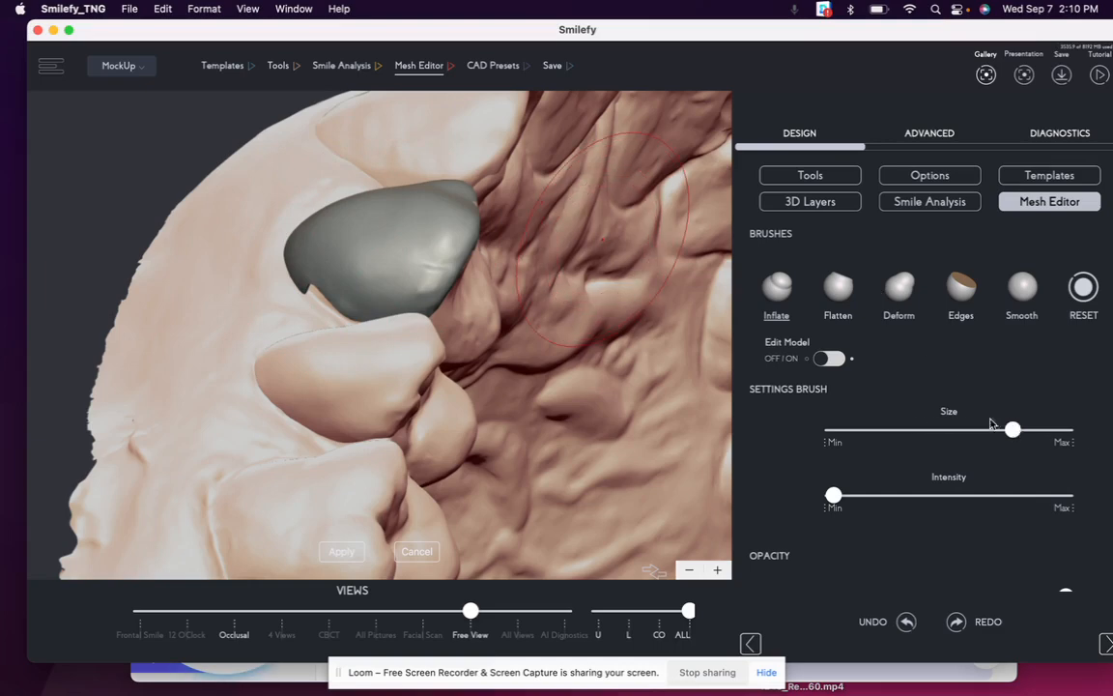
scroll(406, 243, down, 5)
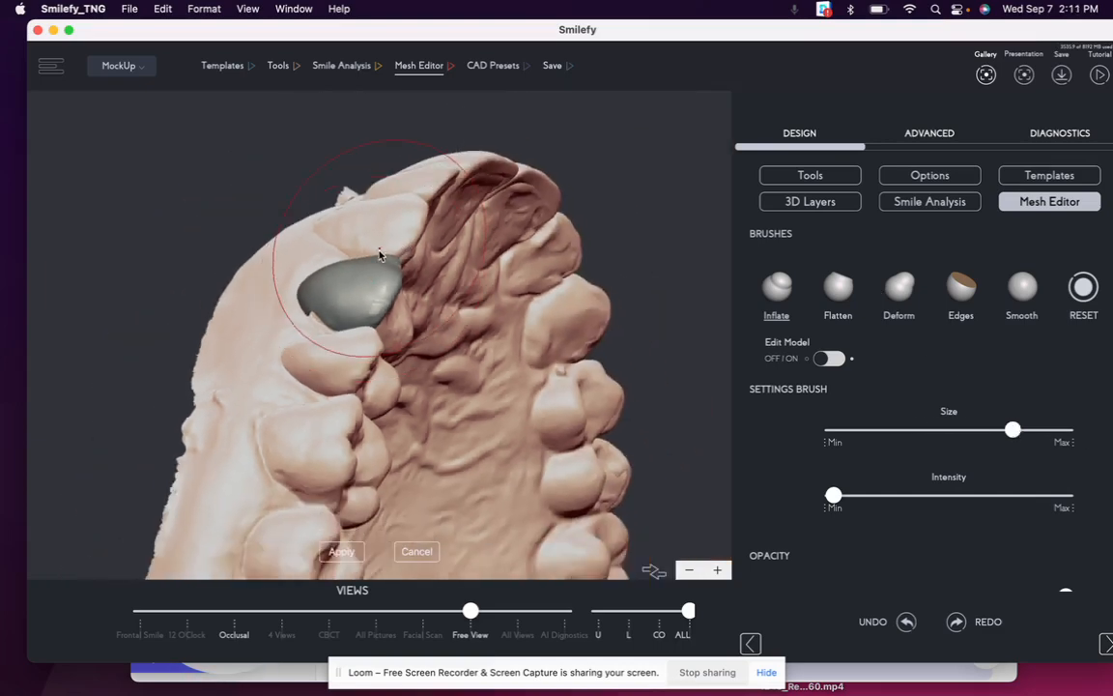
click(902, 293)
drag(360, 301, 416, 355)
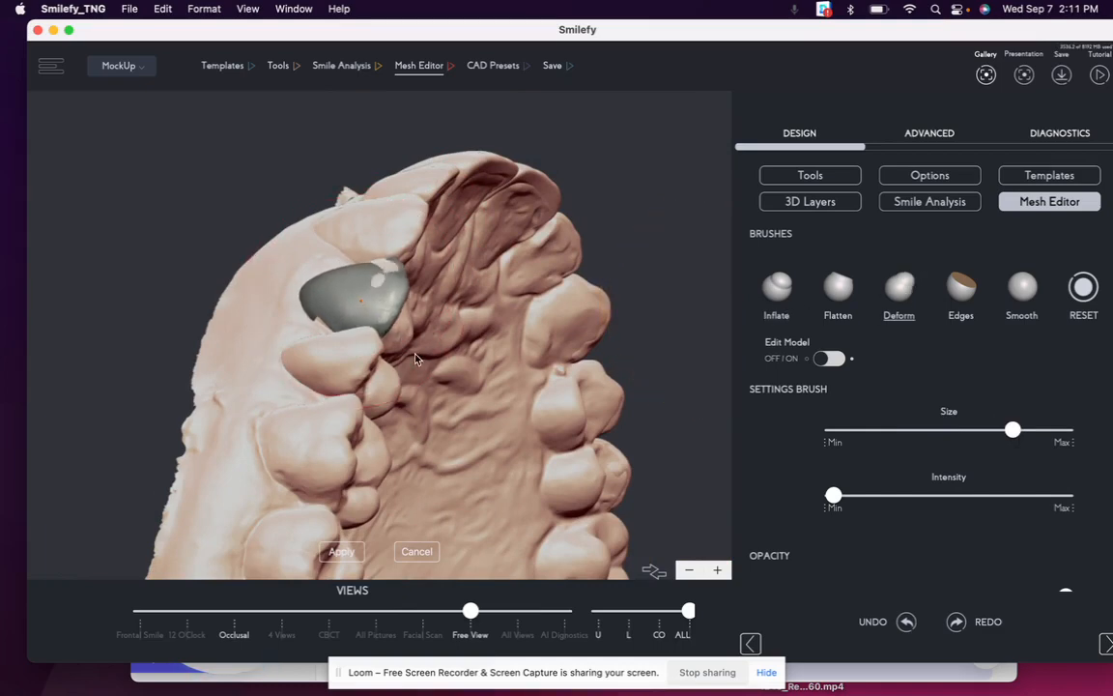
scroll(353, 301, up, 3)
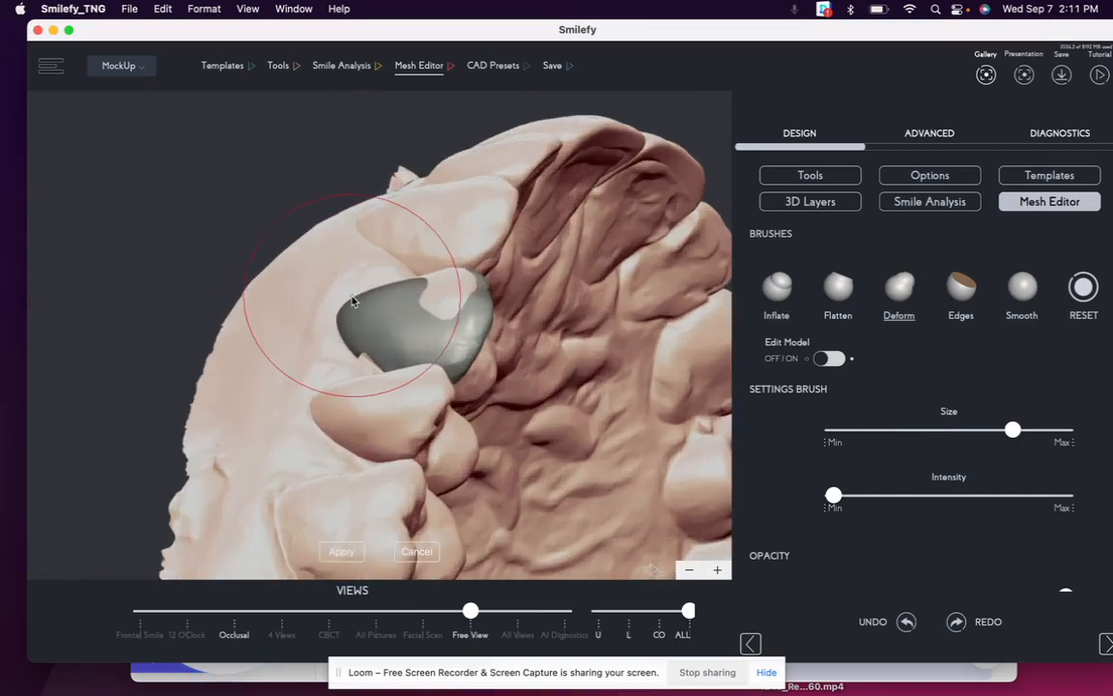
Step: Turn on model editing and flatten the scan where it pokes through the first premolar and the lateral incisor
click(831, 360)
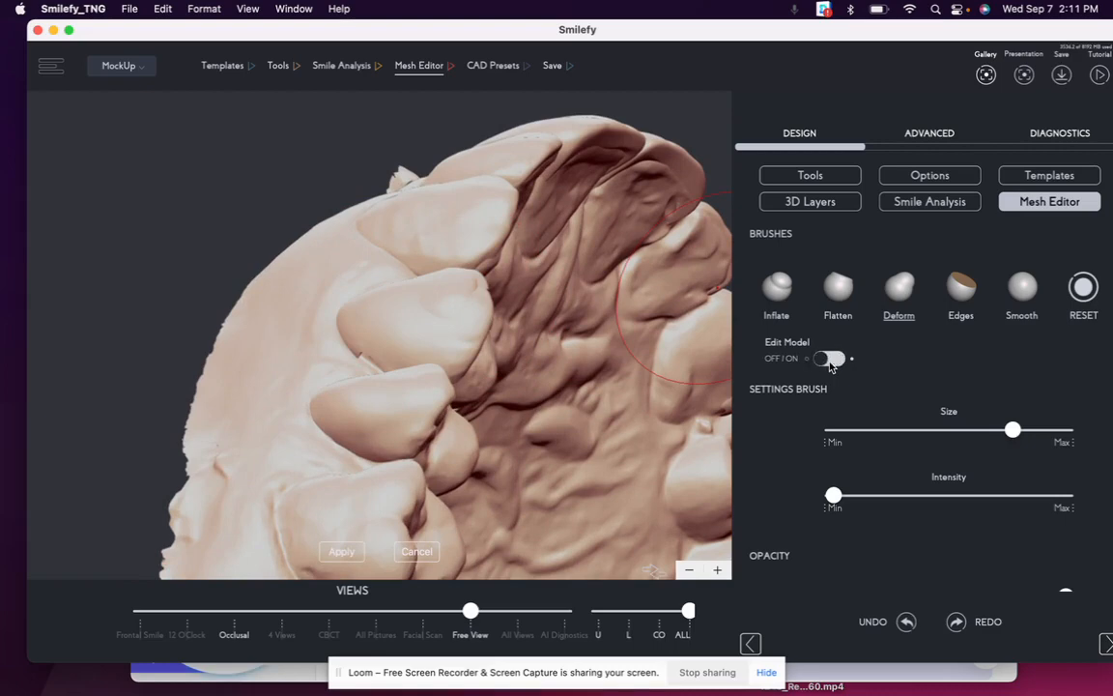
click(448, 283)
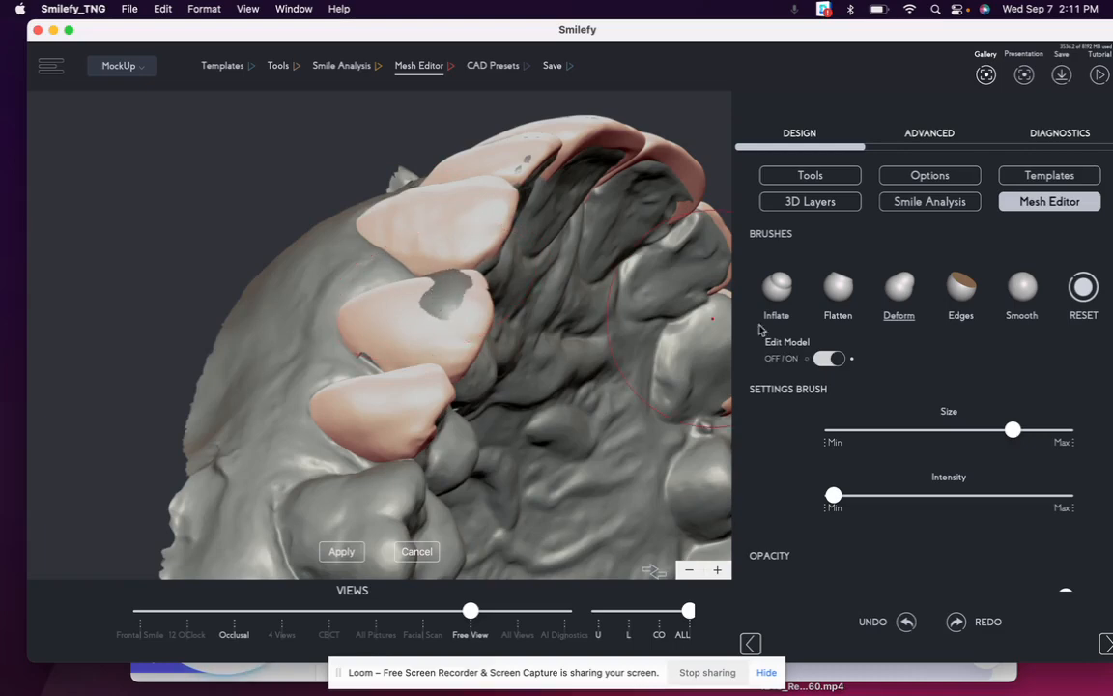
click(838, 287)
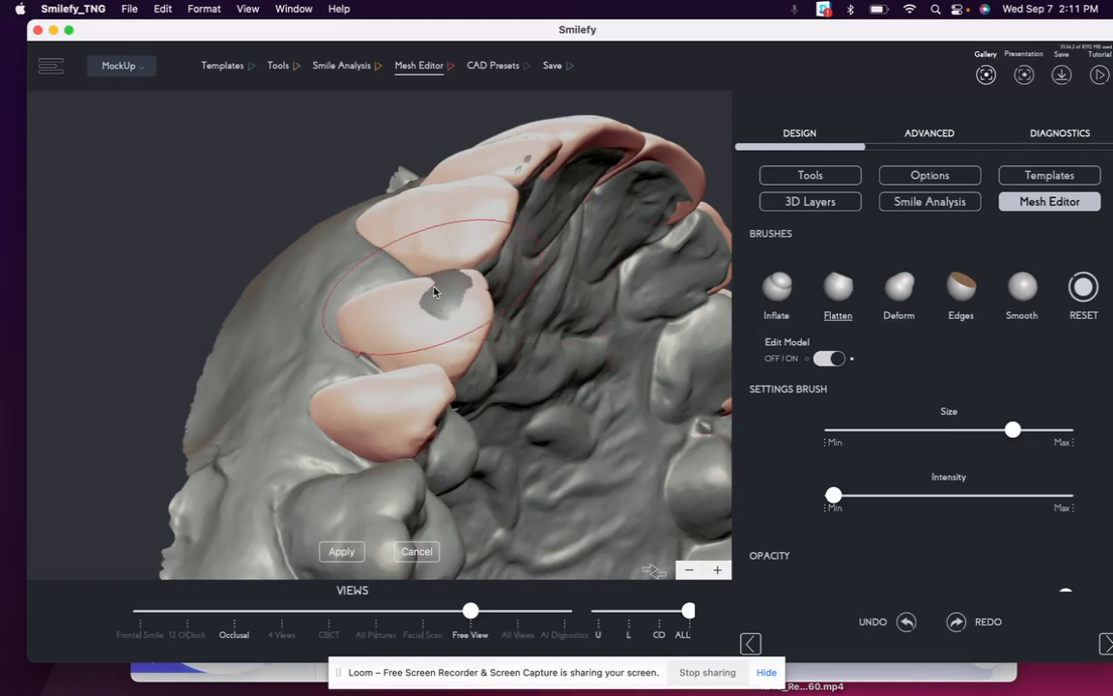
drag(444, 300, 446, 299)
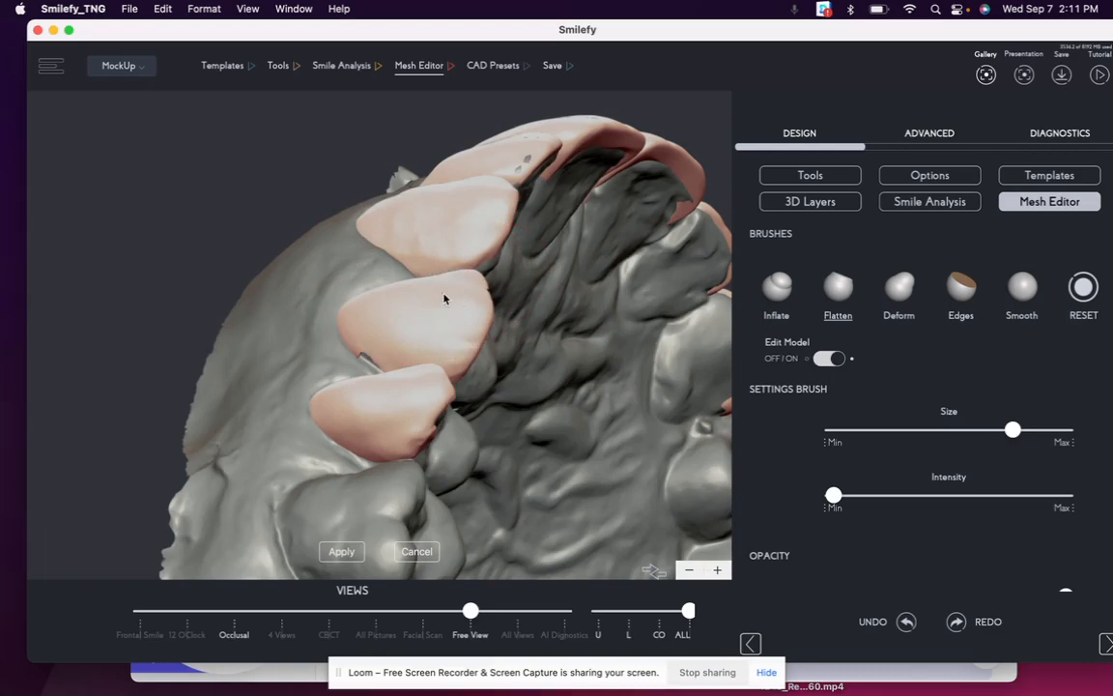
mouse_move(530, 160)
mouse_down()
mouse_move(519, 145)
mouse_move(465, 181)
mouse_up()
Step: Switch editing between the scan model and the designed teeth, finishing with model editing off and the first premolar selected
scroll(415, 134, down, 5)
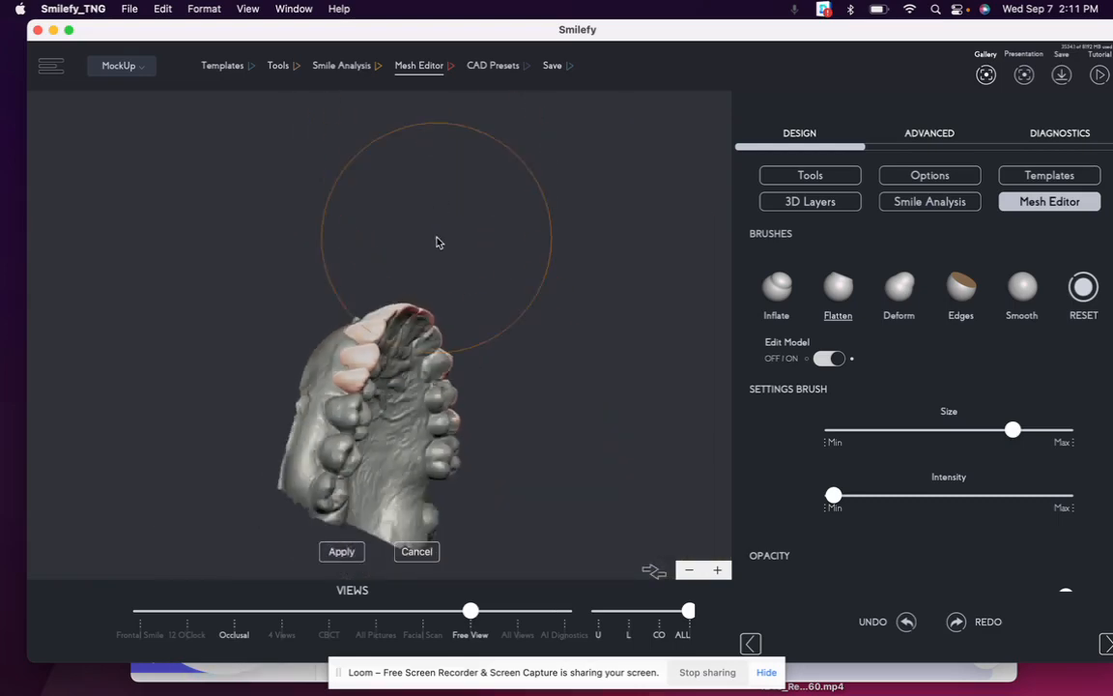
mouse_move(394, 213)
mouse_down()
mouse_move(357, 422)
mouse_move(368, 465)
mouse_move(472, 466)
mouse_move(549, 449)
mouse_move(588, 363)
mouse_move(535, 402)
mouse_up()
scroll(381, 359, up, 5)
scroll(381, 359, up, 5)
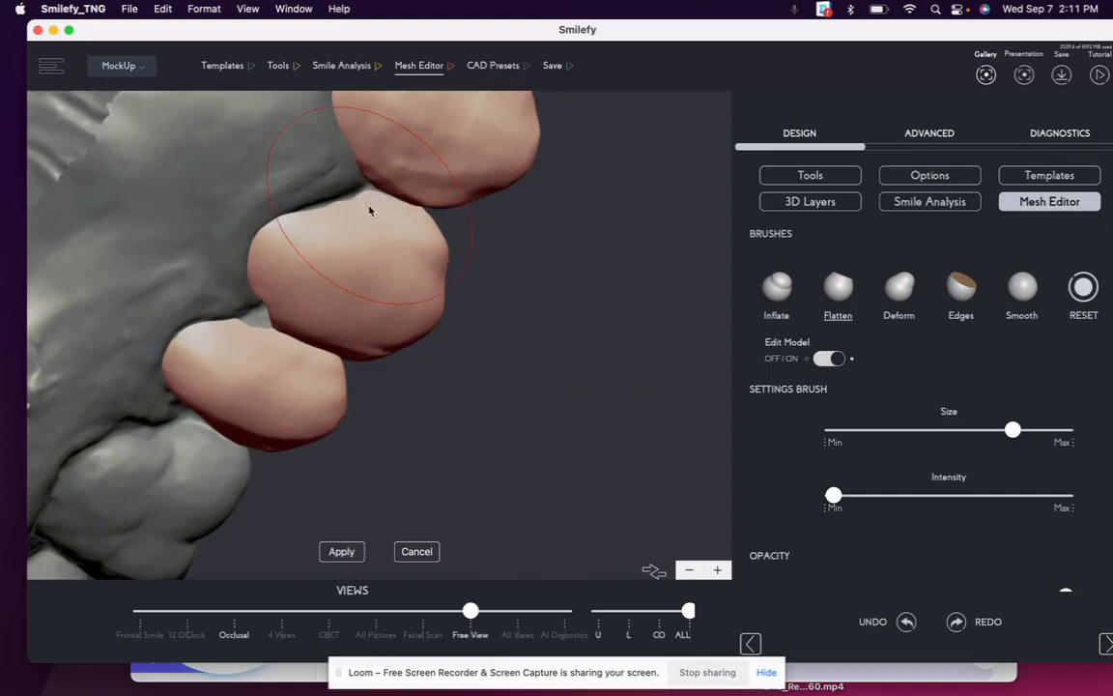
click(237, 326)
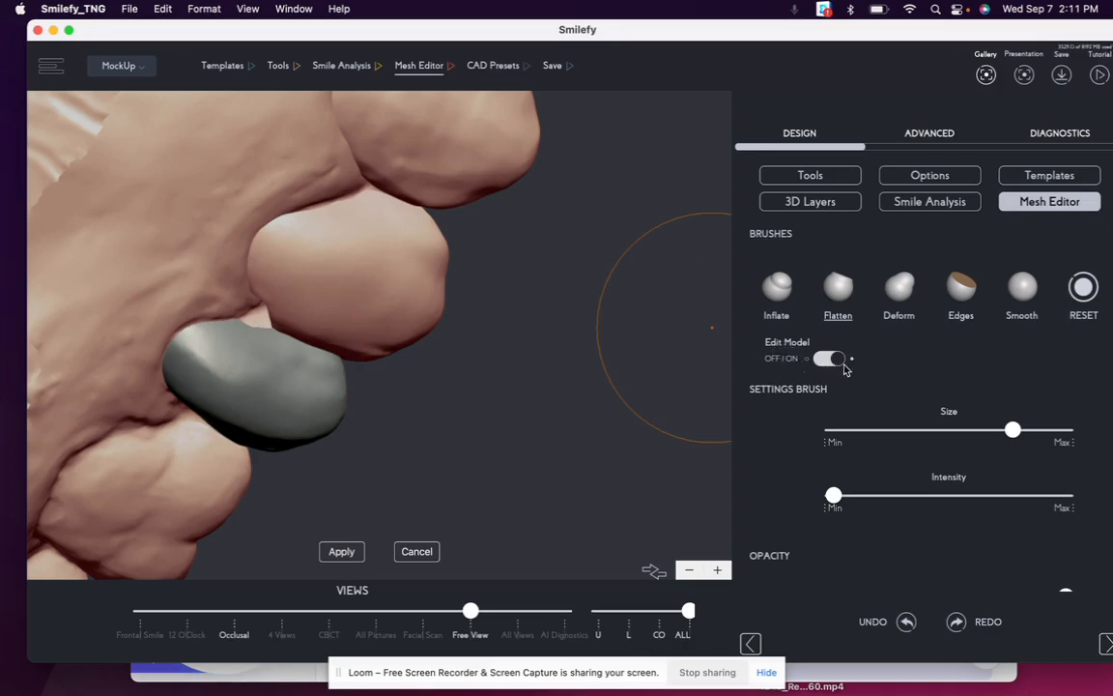
click(155, 208)
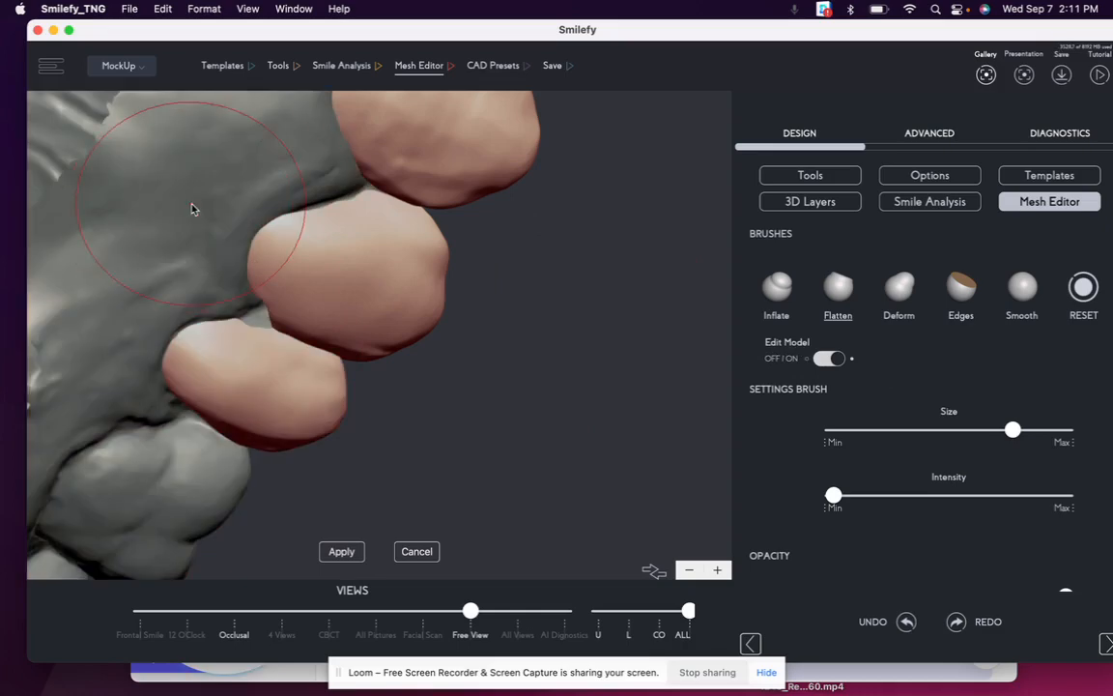
click(826, 360)
click(353, 285)
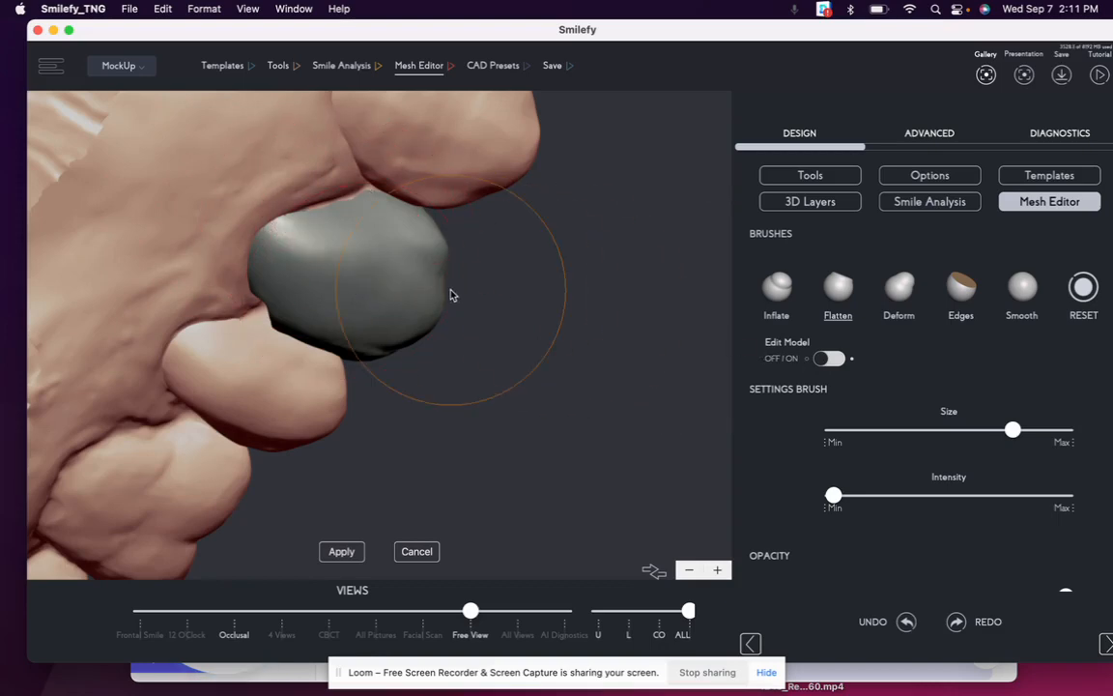
Step: Apply the mesh edits to the maxilla design and leave the Mesh Editor
scroll(450, 293, down, 4)
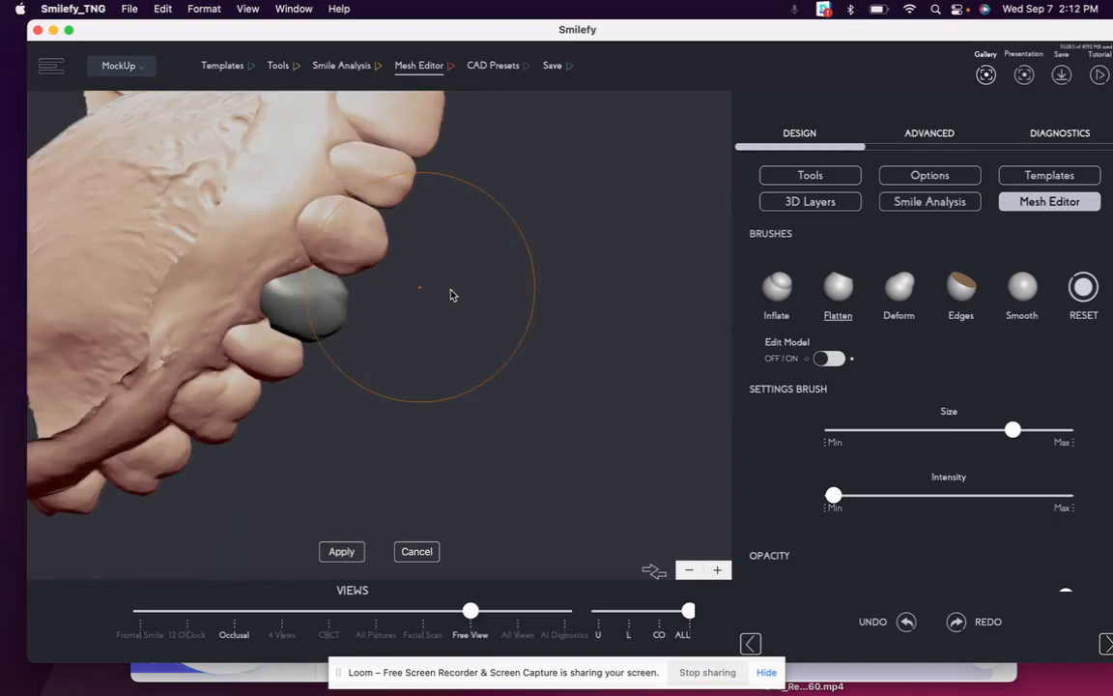
right_drag(439, 241, 348, 347)
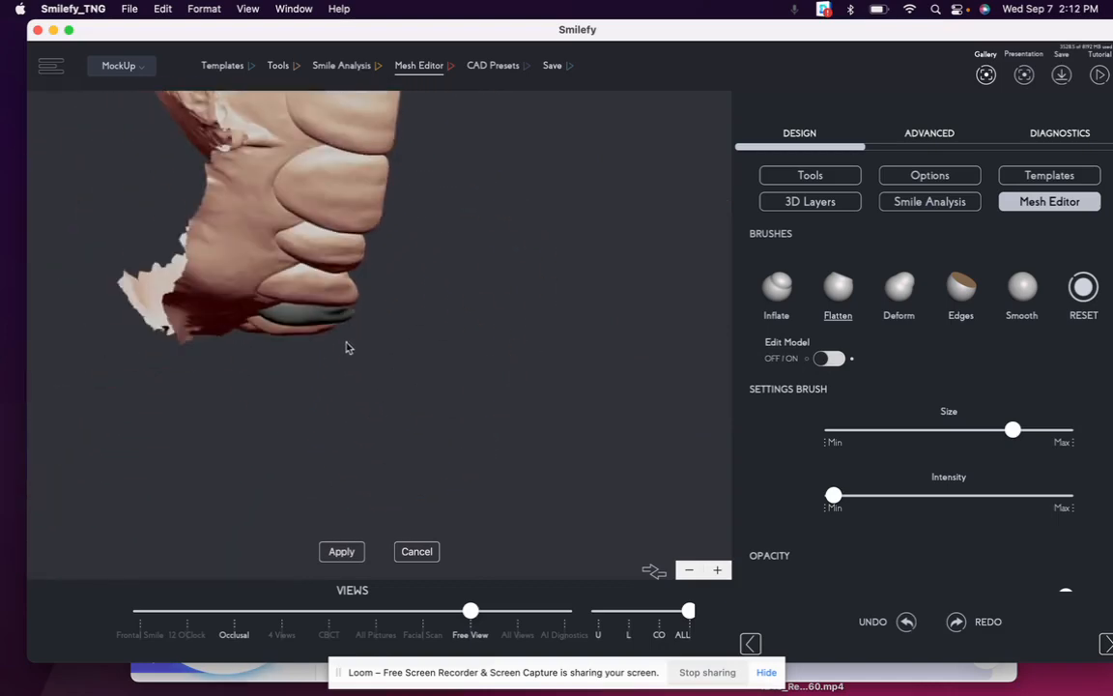
scroll(347, 348, down, 5)
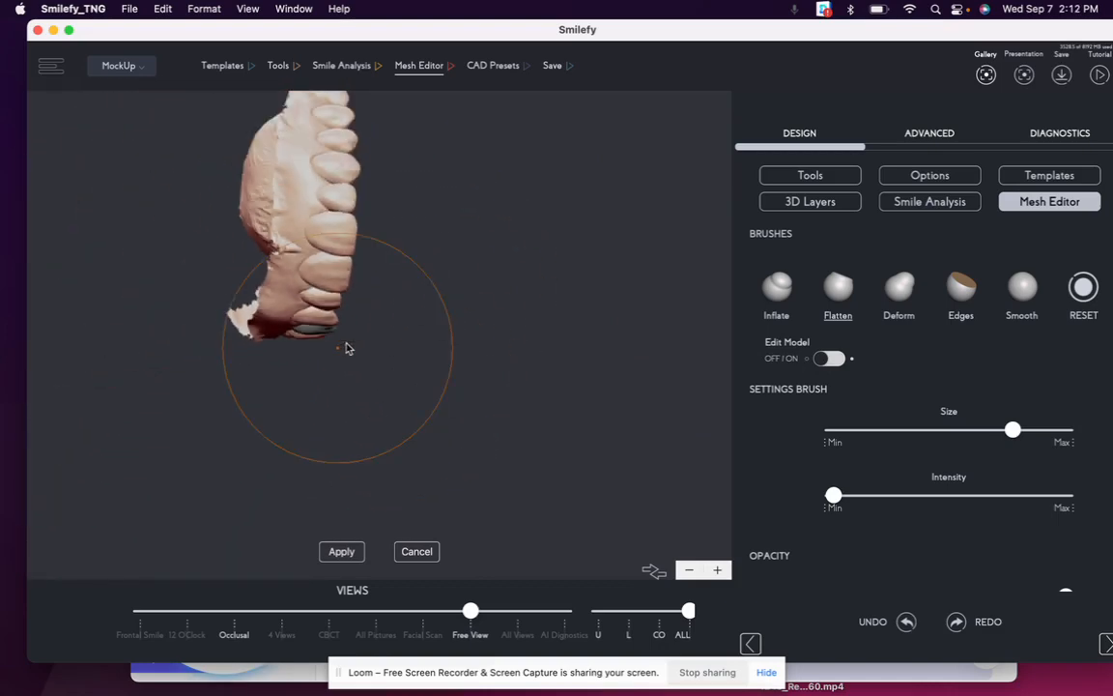
click(338, 551)
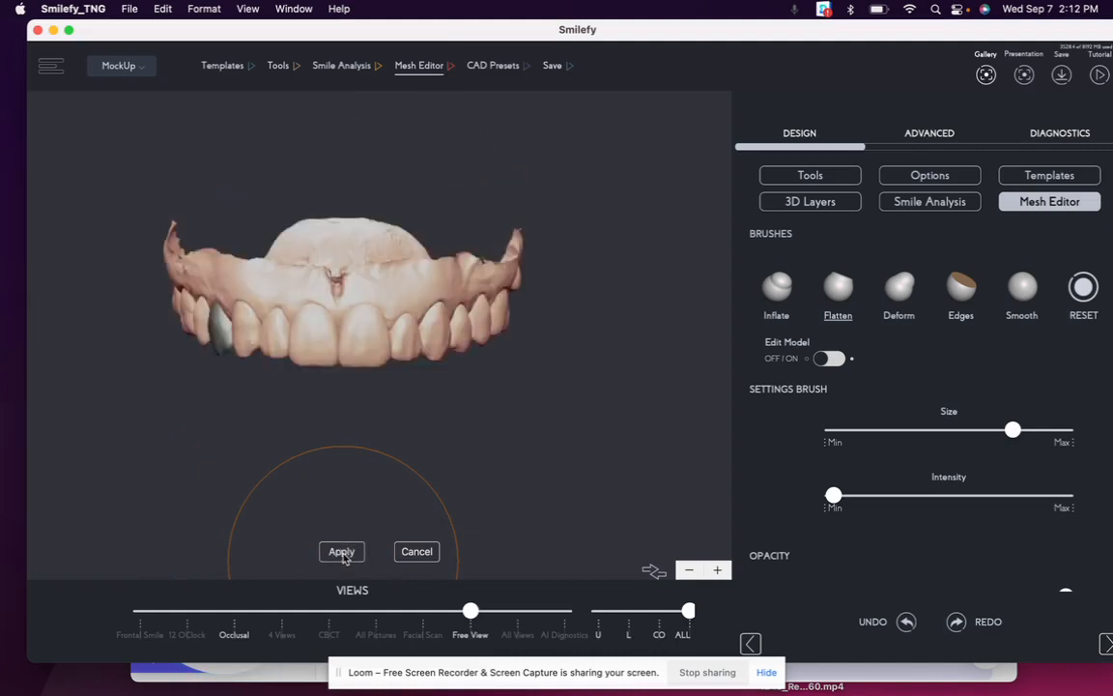
click(343, 553)
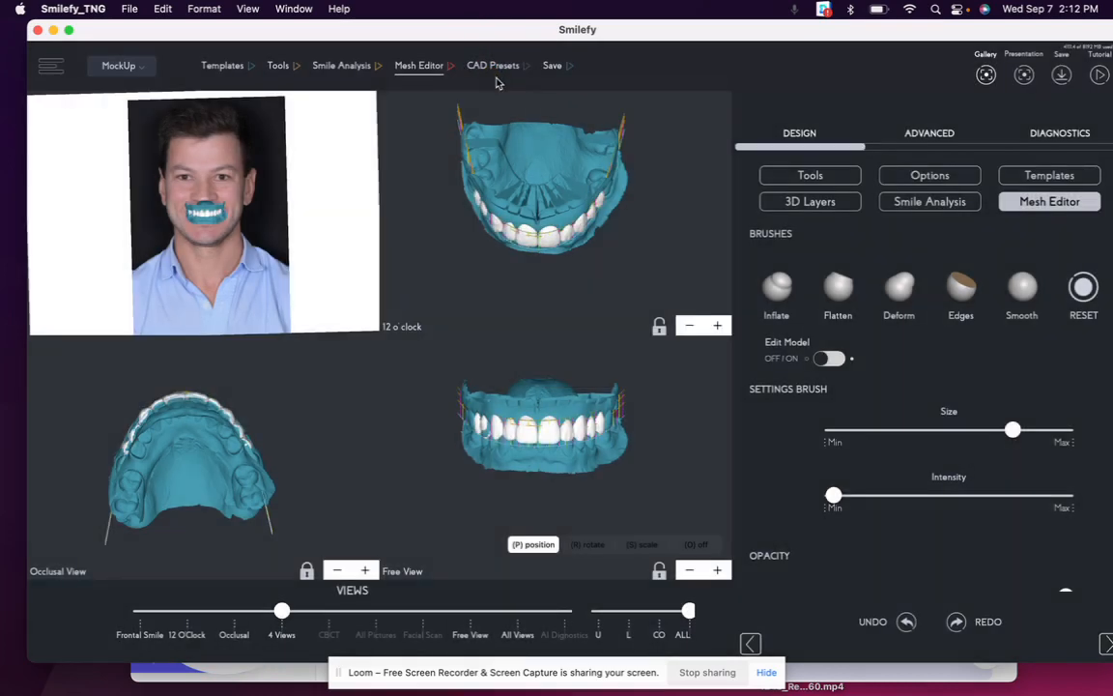
Step: Create a mockup from the CAD presets for the maxilla, based on the maxilla scan, with the Motivational and Ideal flow
click(497, 69)
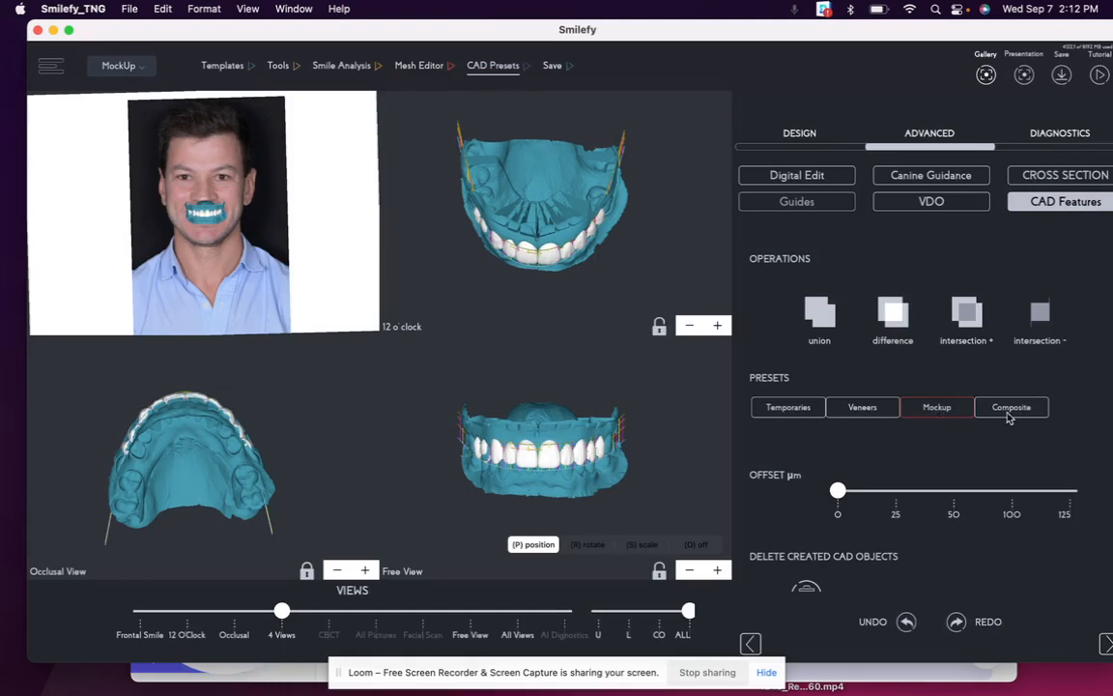
click(941, 409)
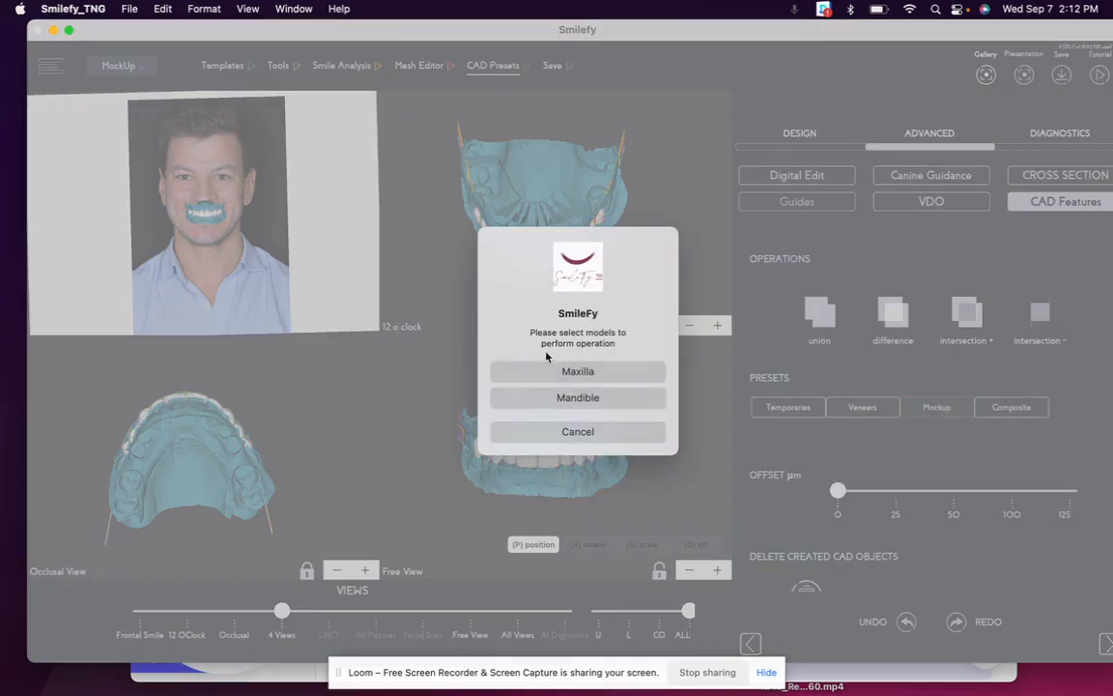
click(579, 373)
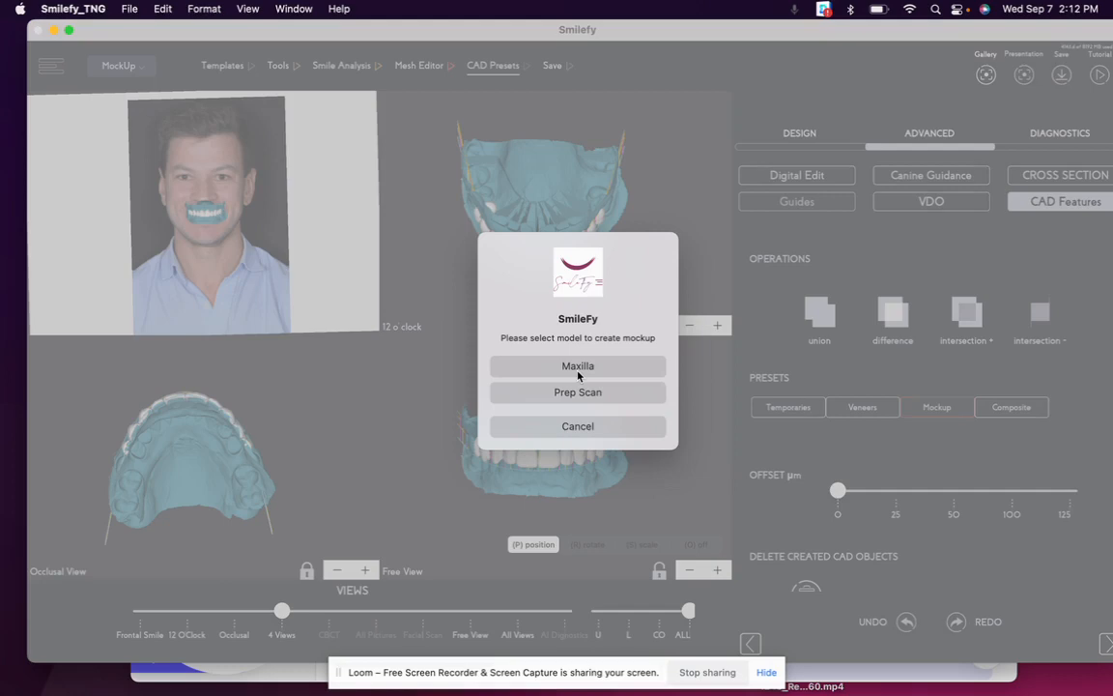
click(577, 373)
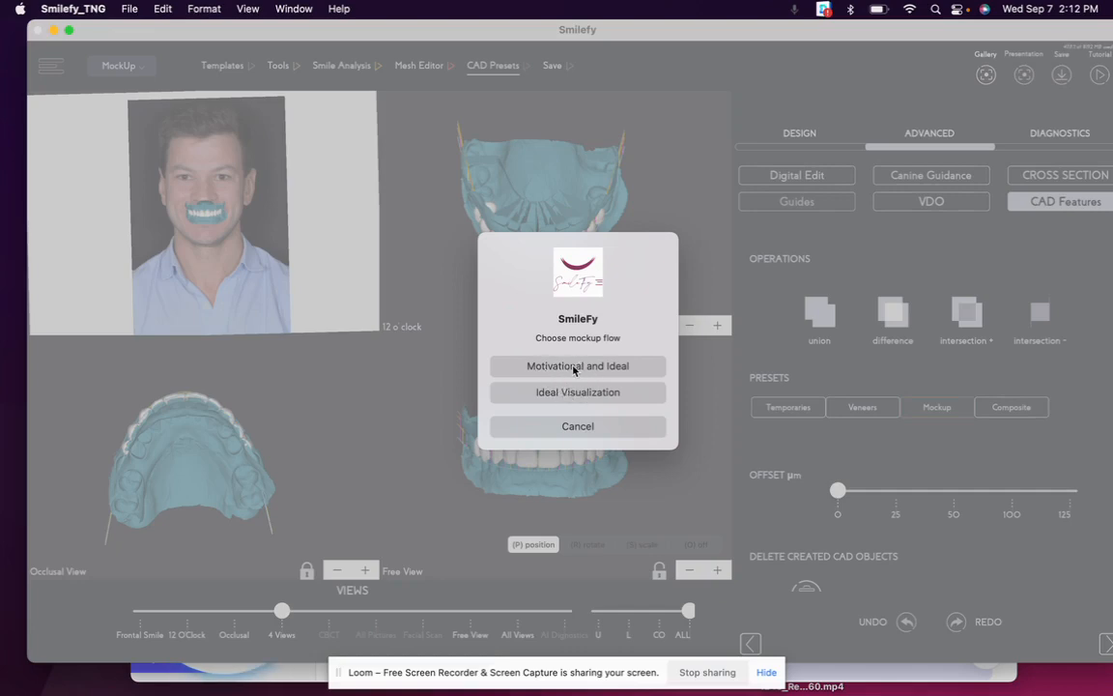
click(583, 368)
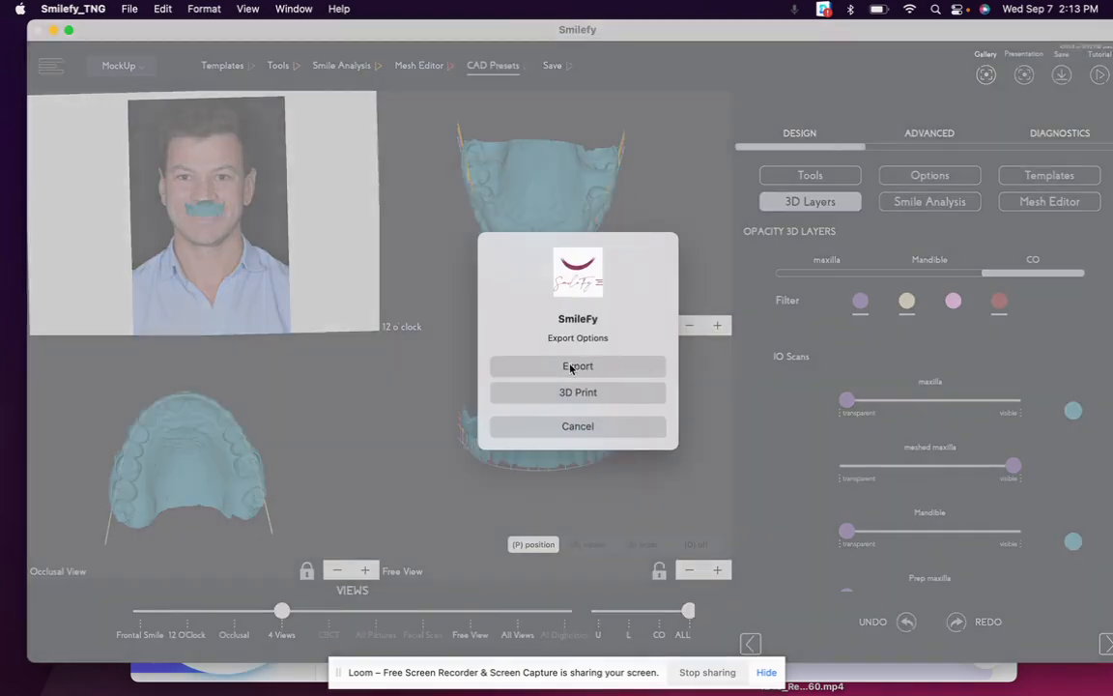
Step: Export the mockup files to the Desktop under the patient's first name
click(570, 367)
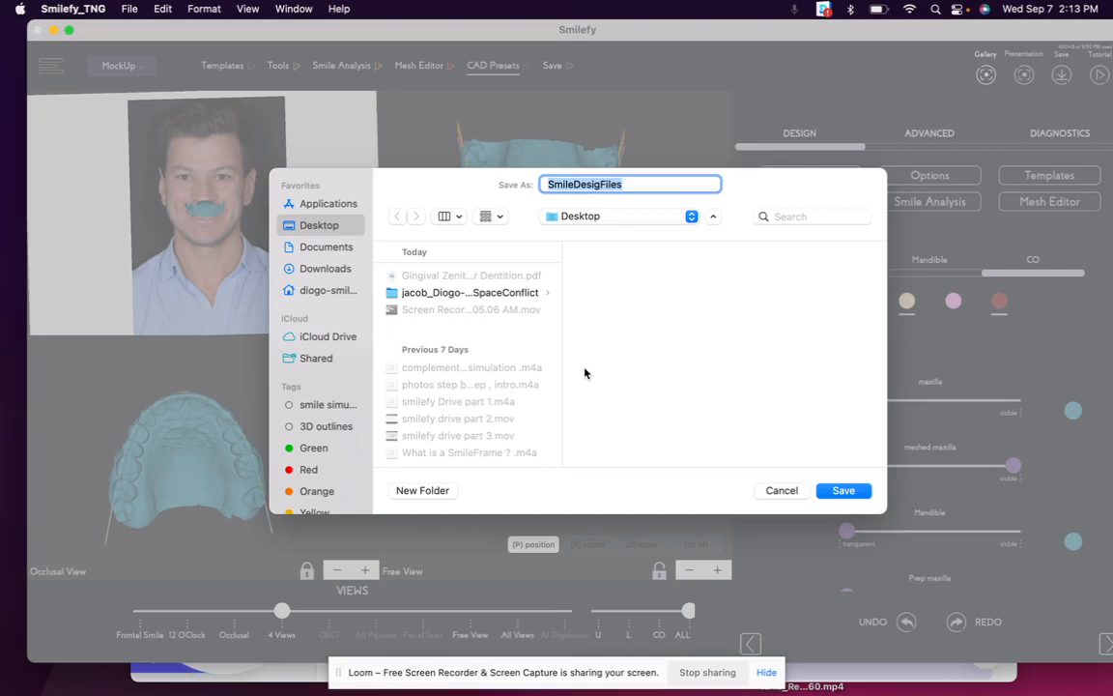
text(jacob)
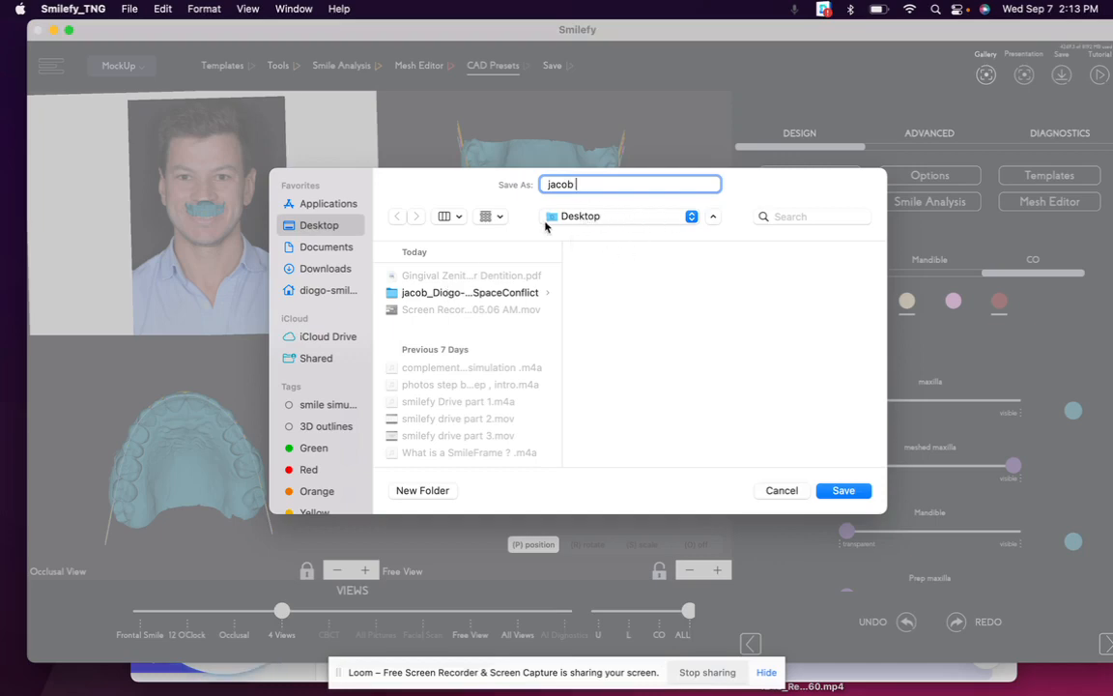
click(845, 492)
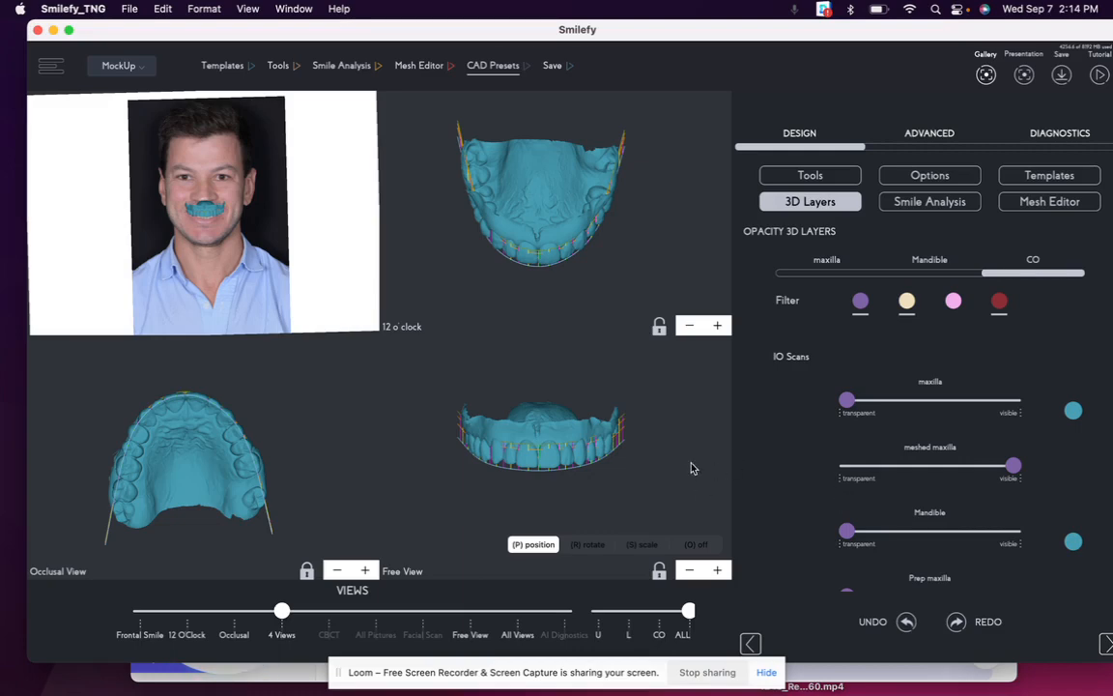
Step: Save the case without a version note and go to the patient list
click(558, 69)
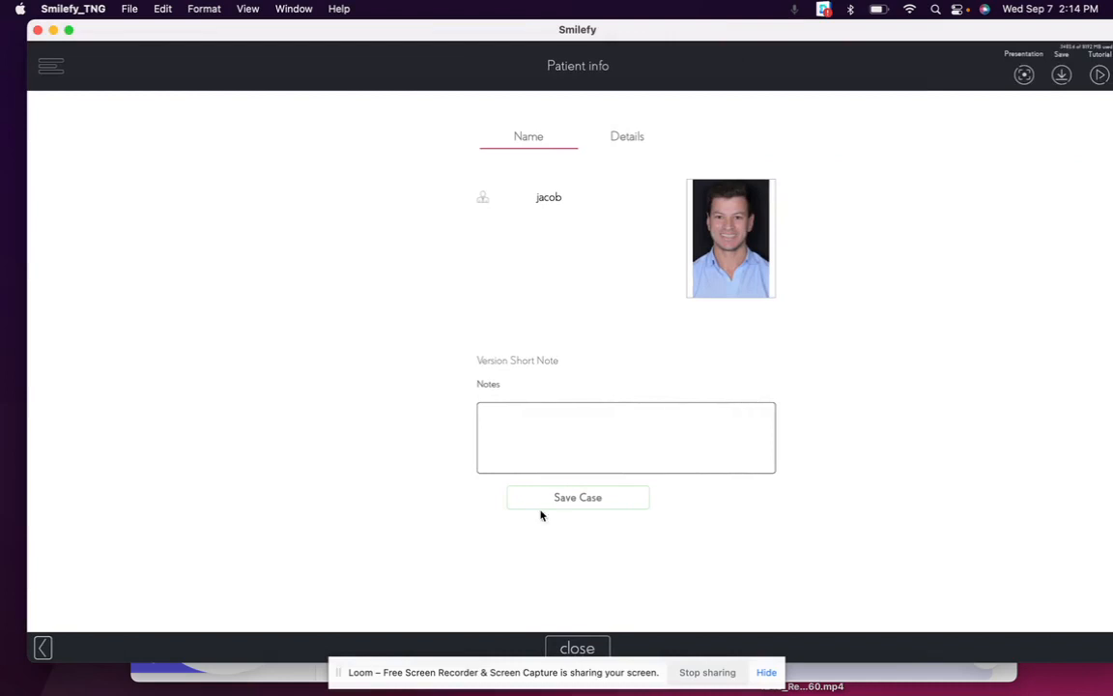
click(580, 497)
click(579, 499)
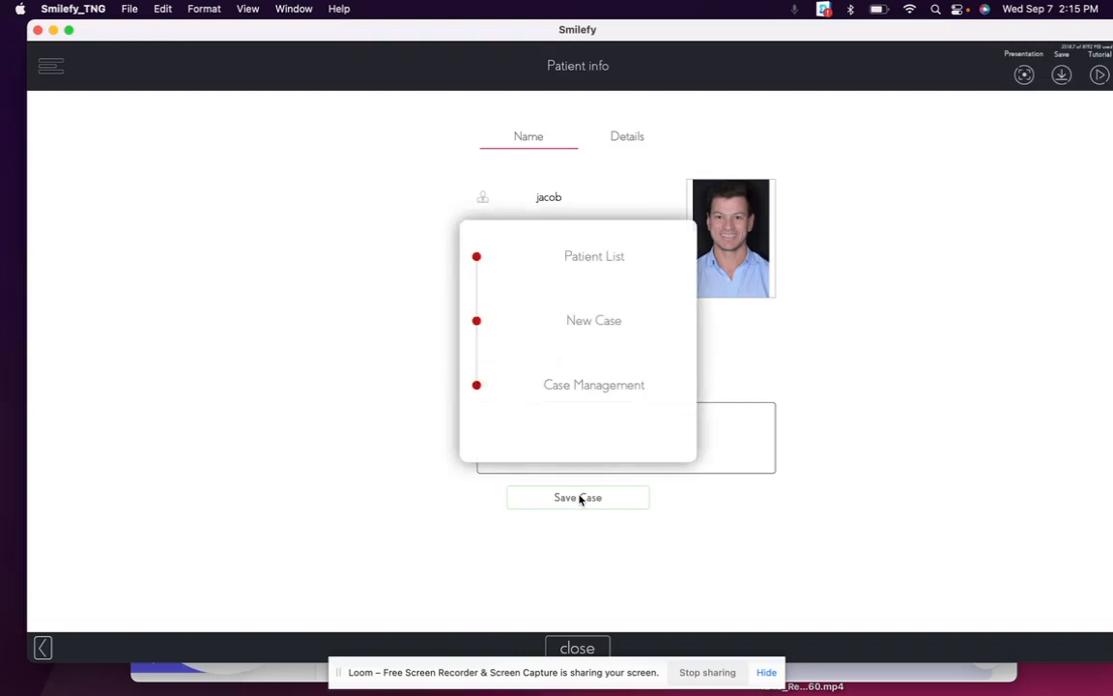
click(580, 257)
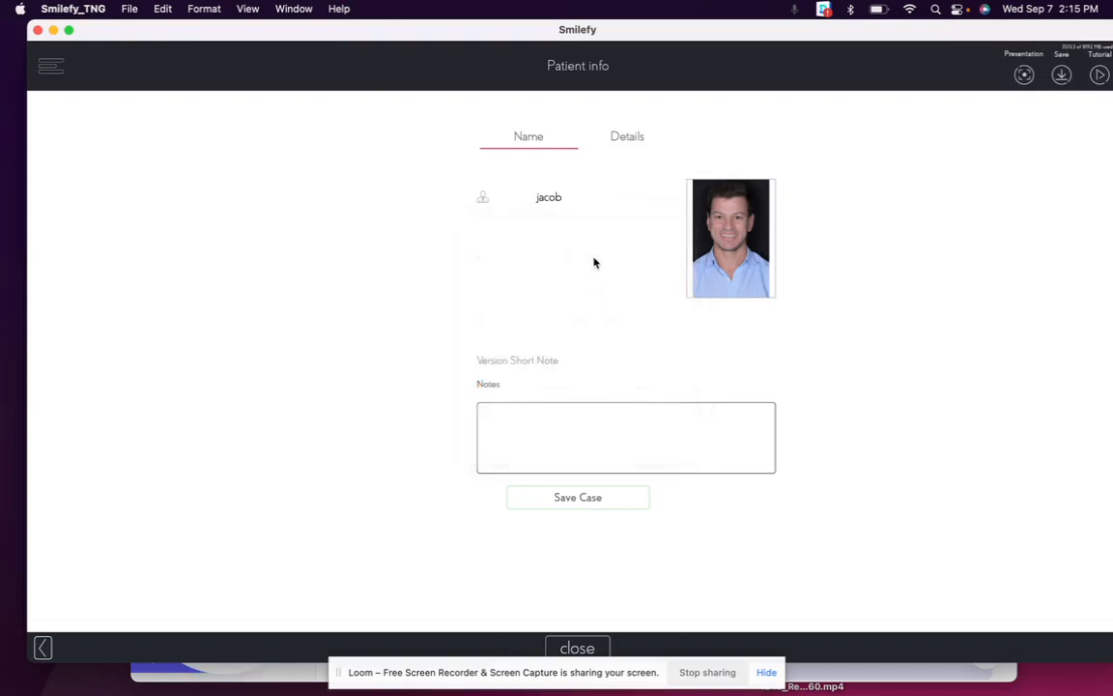